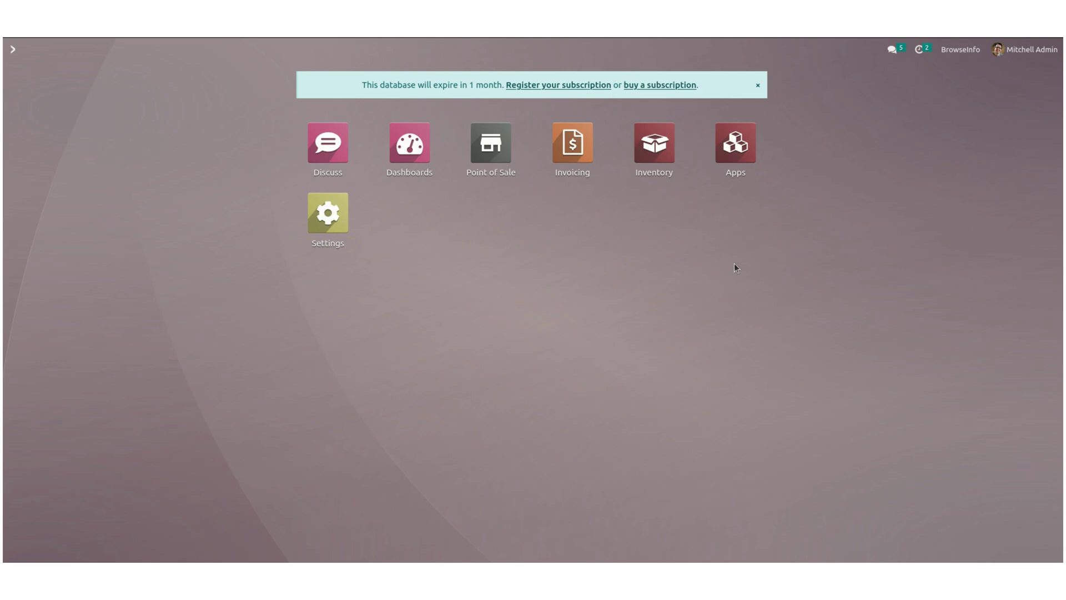
left_click(489, 144)
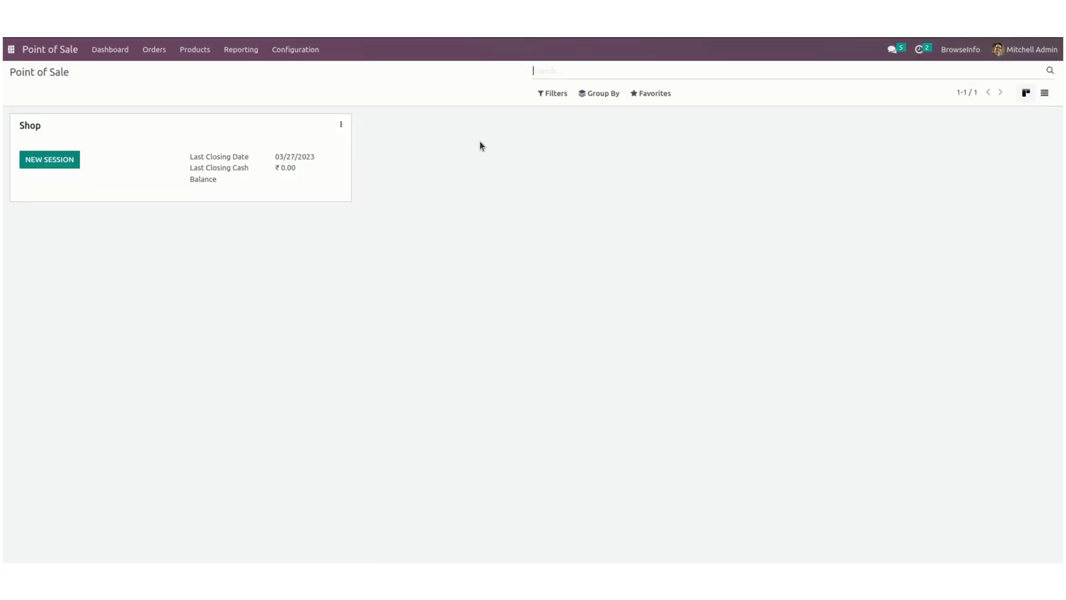
left_click(300, 51)
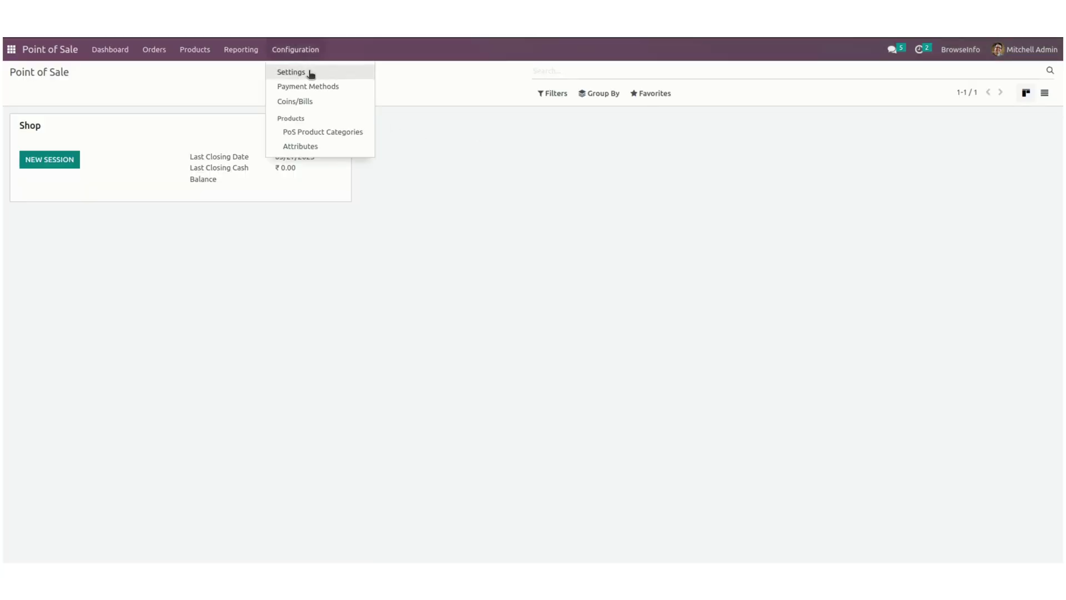
left_click(331, 72)
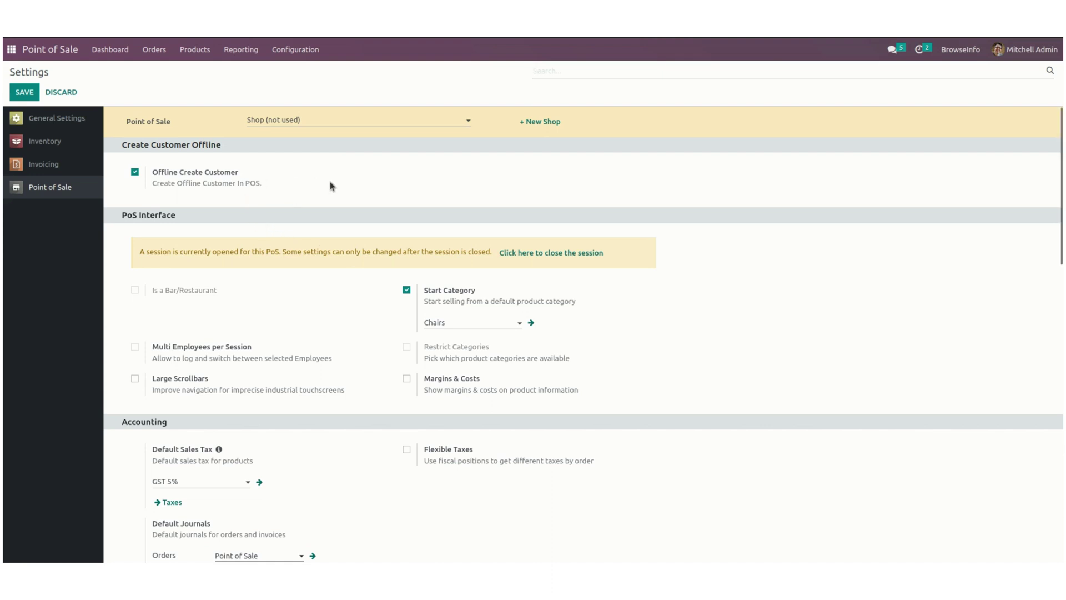
left_click(110, 51)
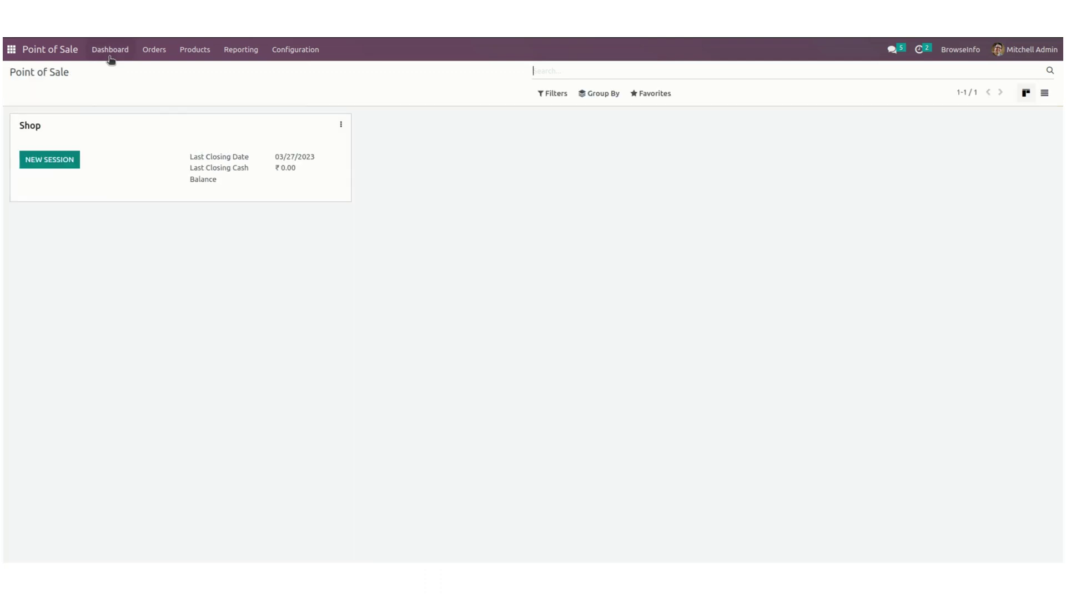
Step: Open a new Shop session with zero opening cash, then stop the Odoo server with Ctrl+C
left_click(56, 161)
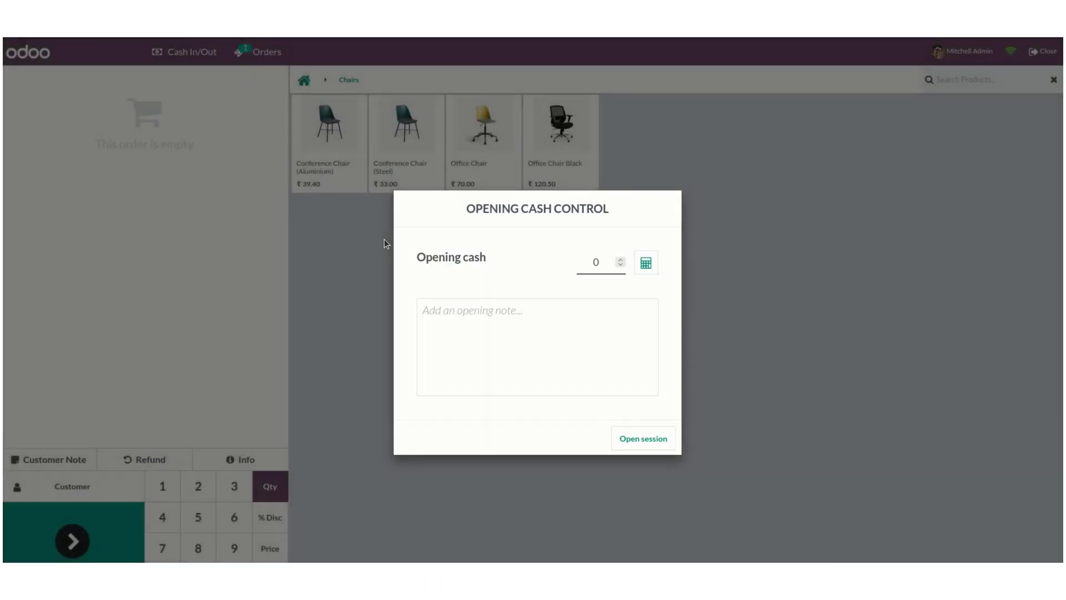
left_click(649, 440)
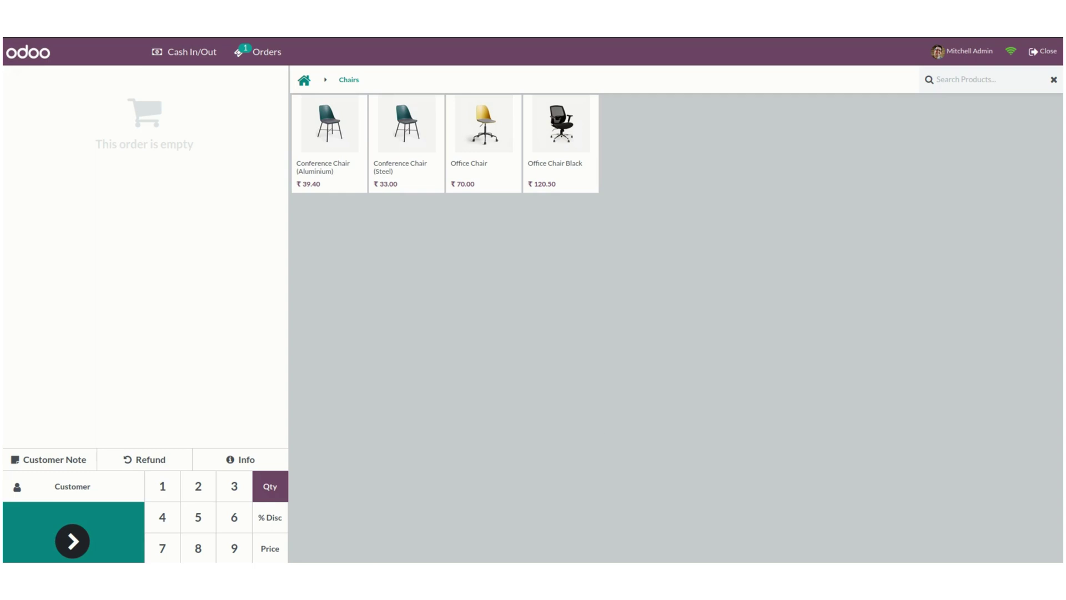
left_click(25, 243)
key("ctrl+c")
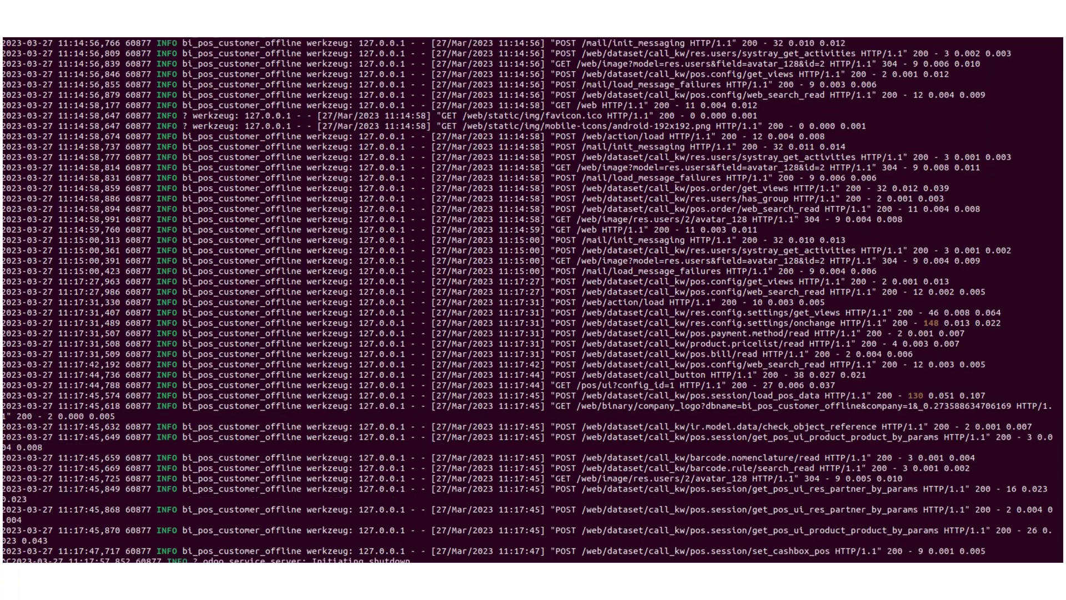
key("super+h")
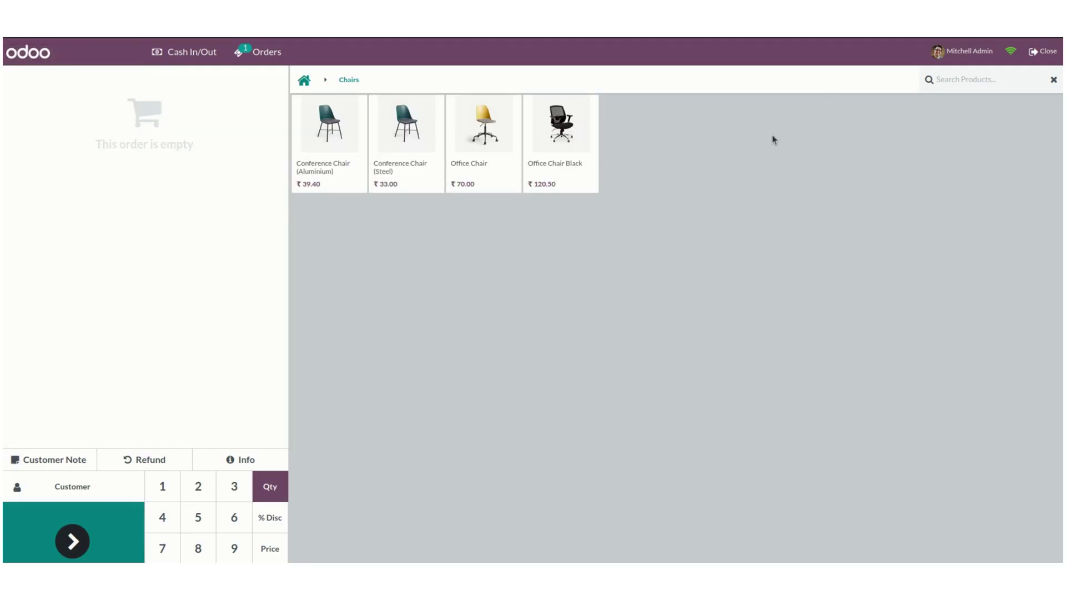
Step: Create a new customer with their full name and save them to the current order offline
left_click(86, 489)
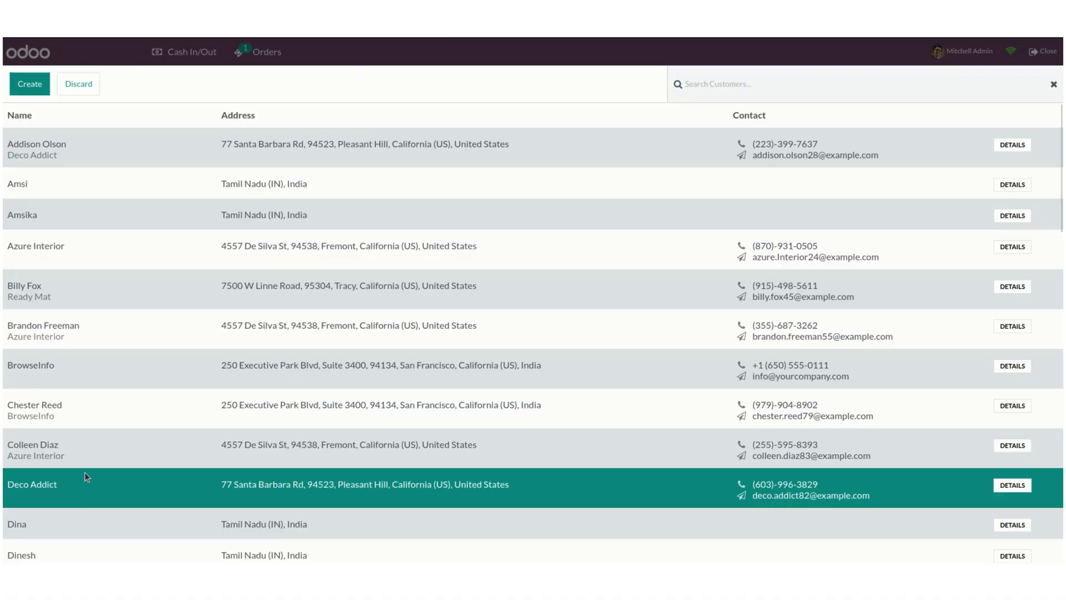
left_click(29, 84)
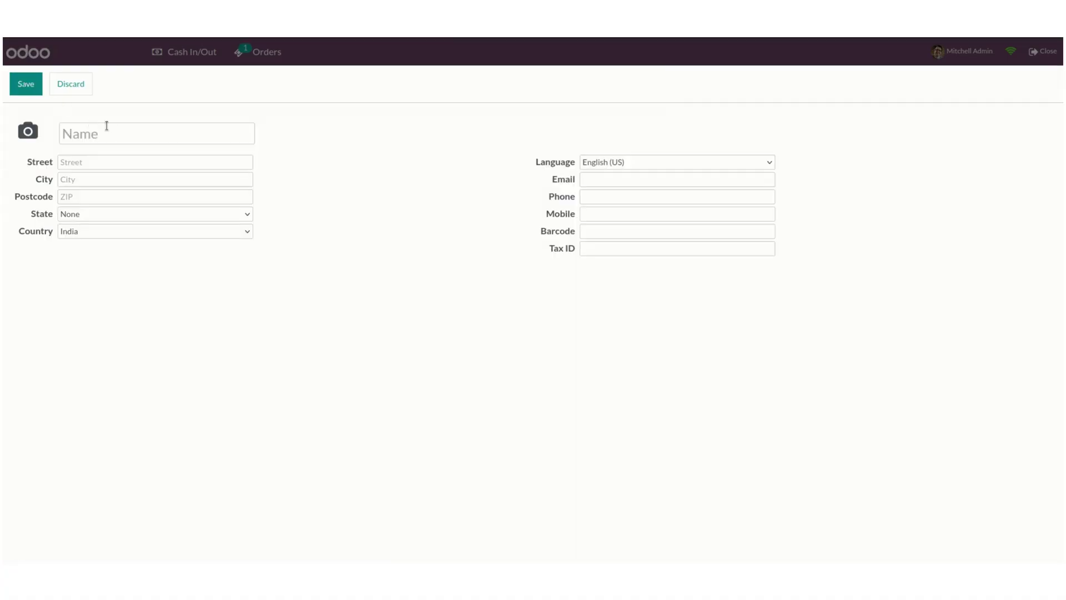
left_click(115, 130)
type("A")
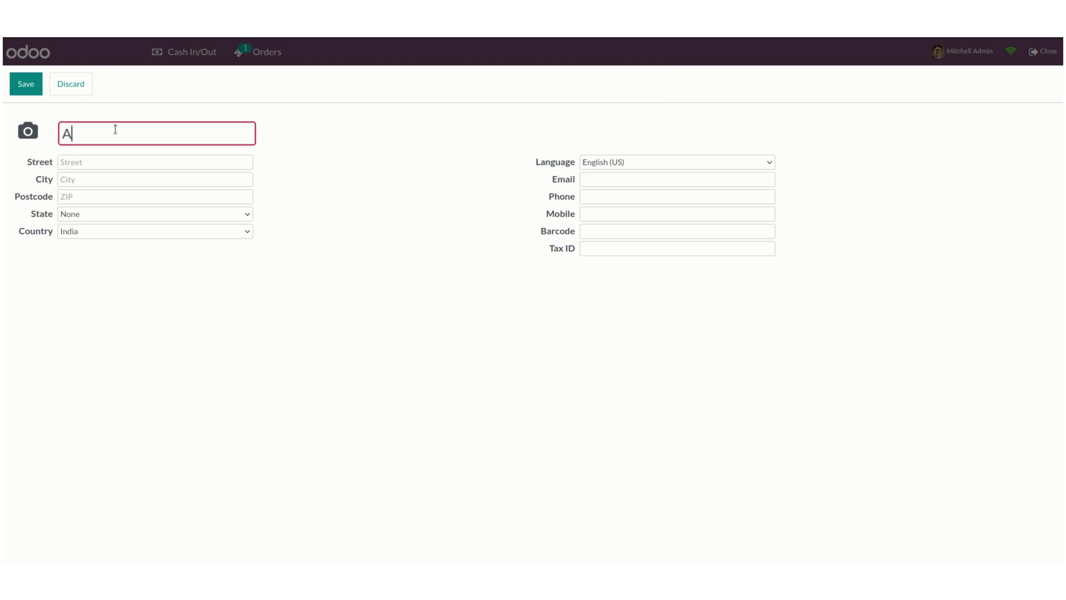
type("msika M")
left_click(31, 87)
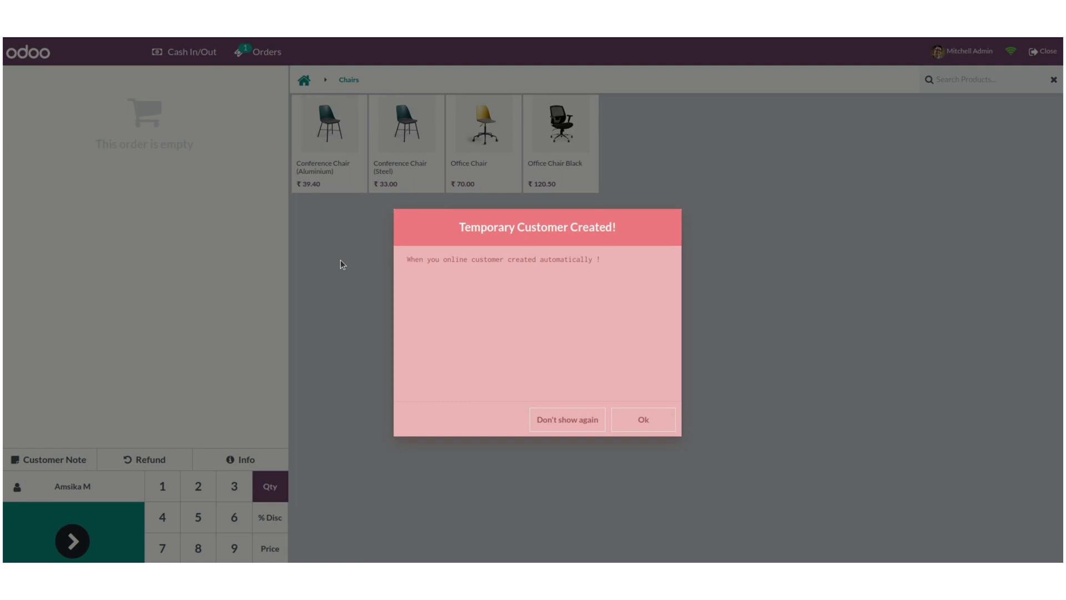
Step: Sell one Conference Chair (Aluminium) paid in Cash and validate to show the receipt
left_click(561, 427)
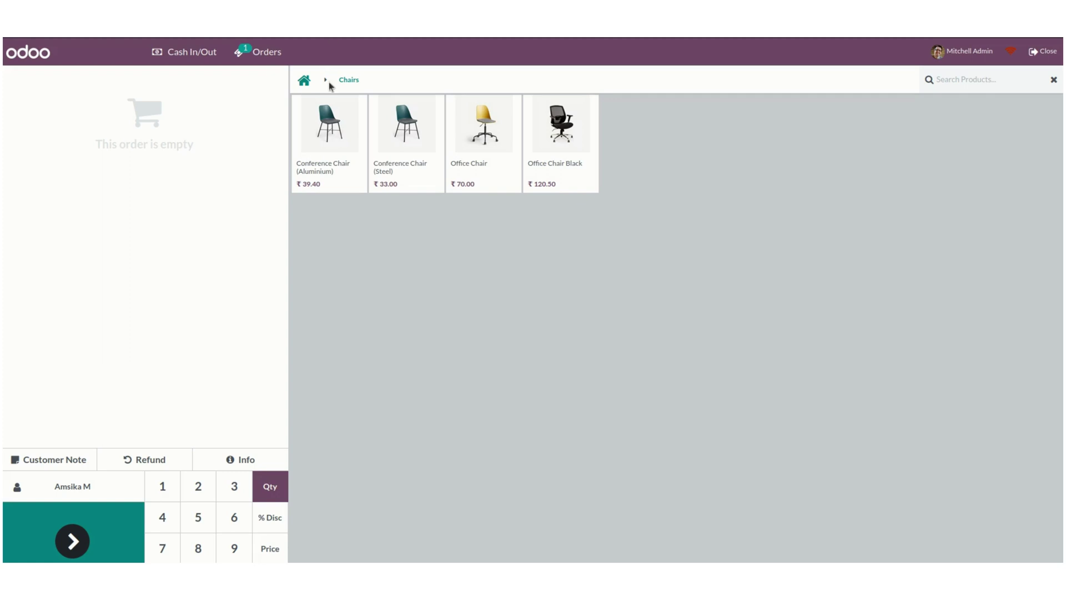
left_click(332, 126)
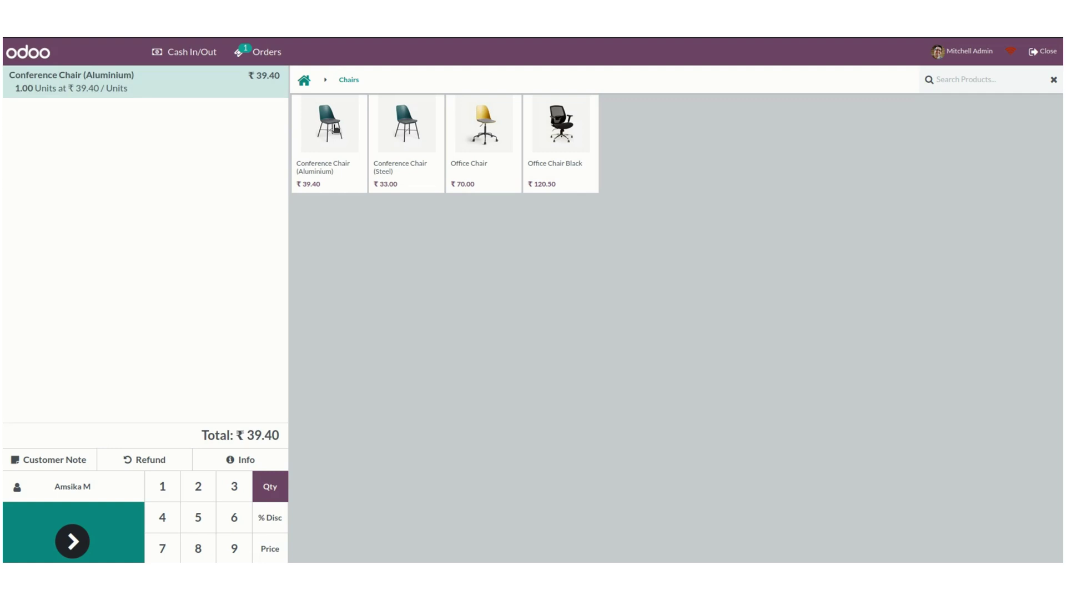
left_click(83, 536)
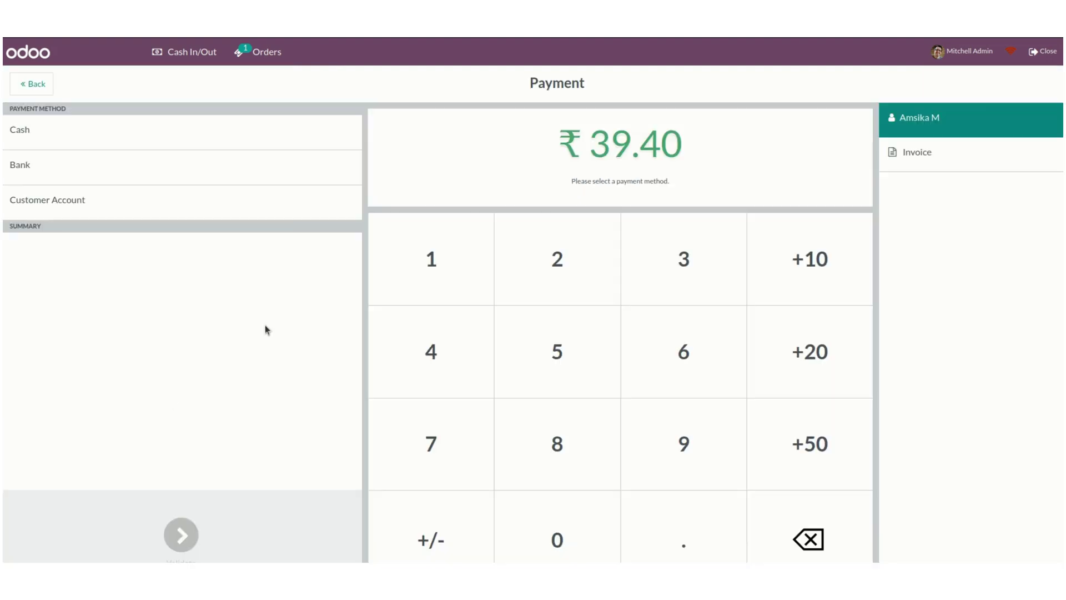
left_click(114, 144)
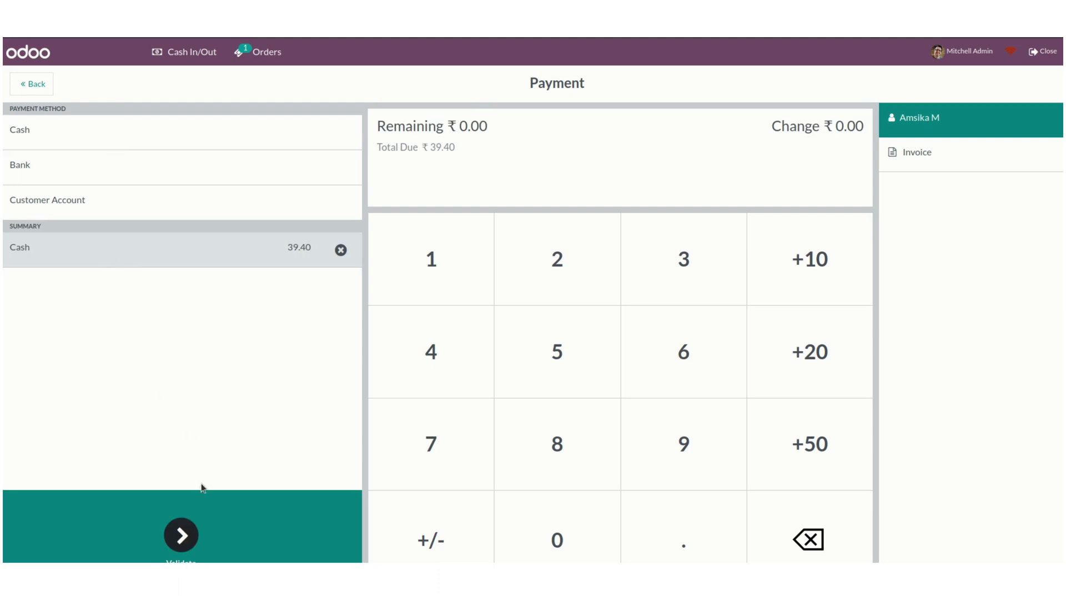
left_click(203, 499)
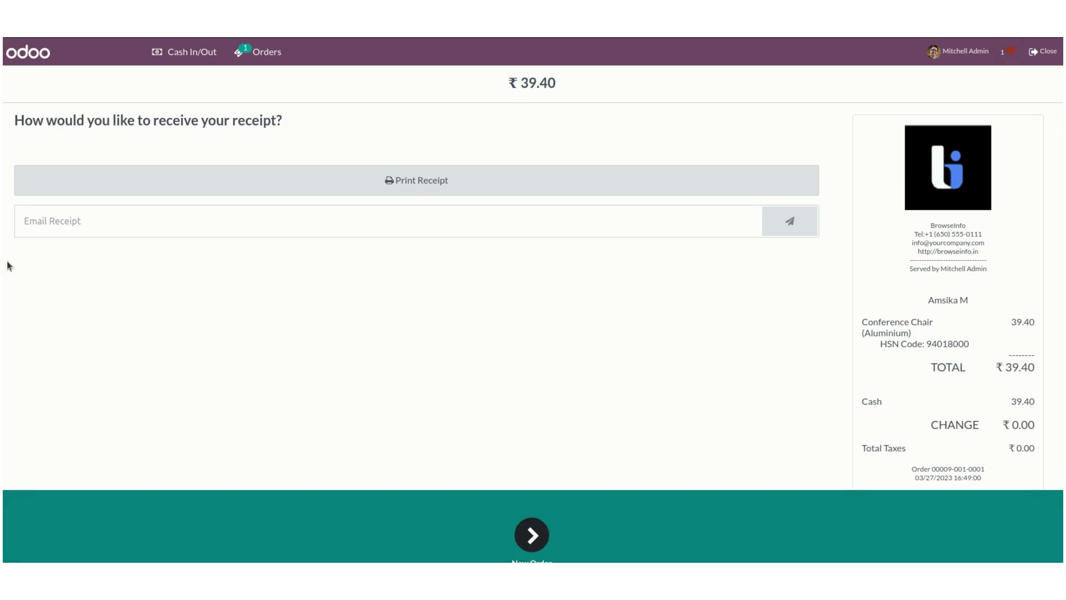
Step: Check the terminal output to confirm the Odoo server is running again
left_click(7, 243)
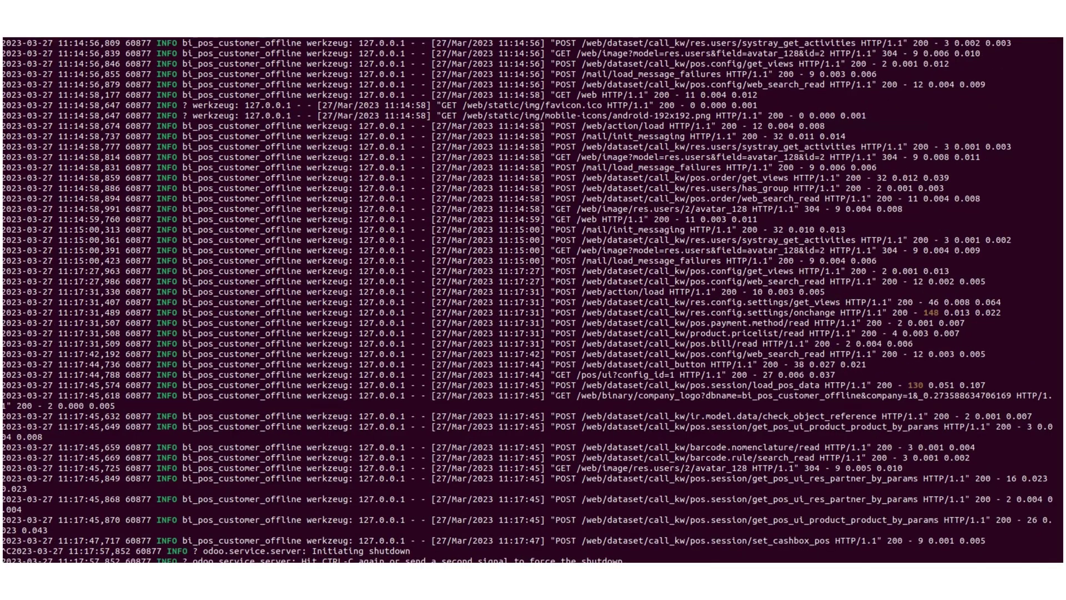
scroll(281, 345, "down", 5)
scroll(533, 300, "down", 1)
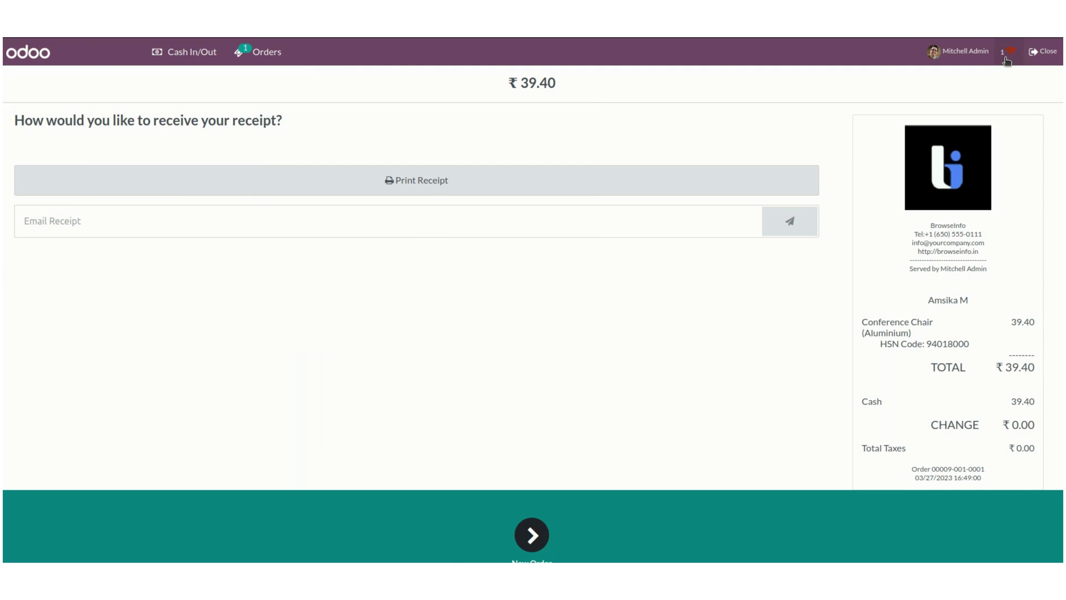
Step: Sync the pending offline order, then view the backend Orders > Orders list
left_click(1008, 53)
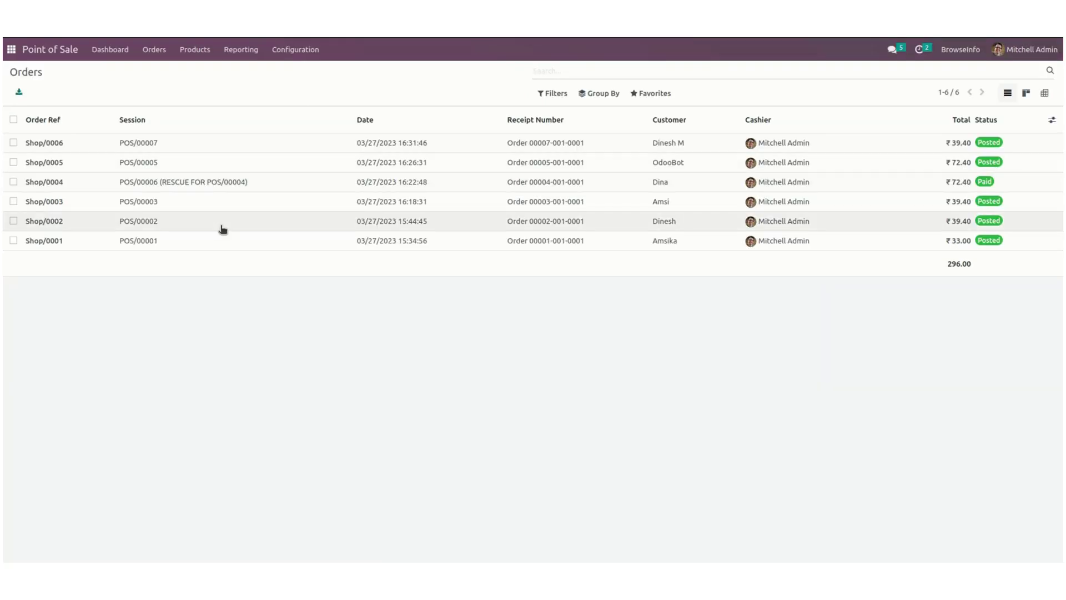
left_click(53, 49)
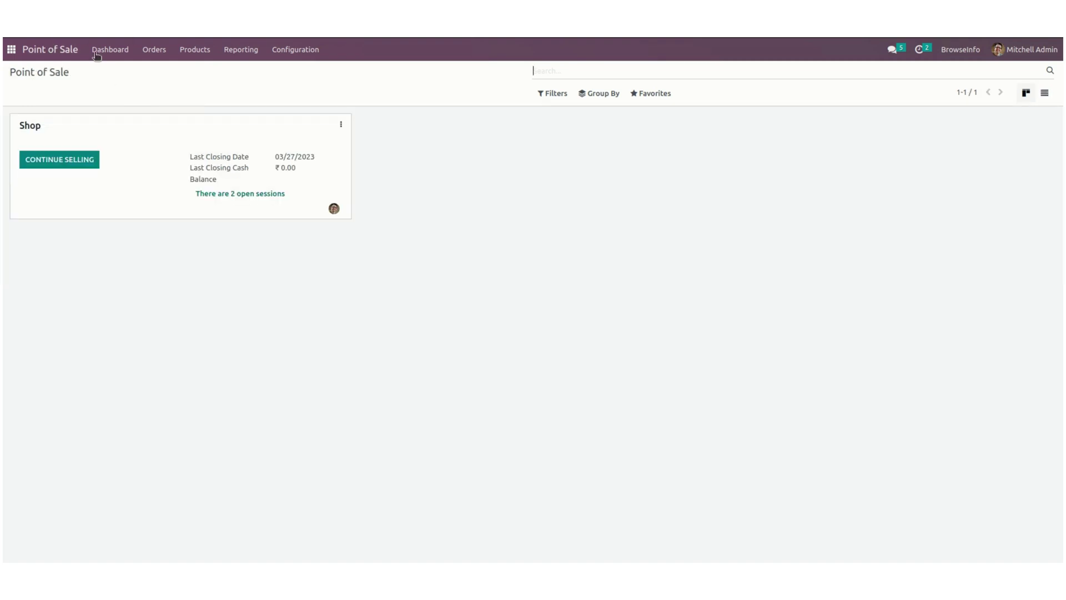
left_click(157, 55)
left_click(169, 76)
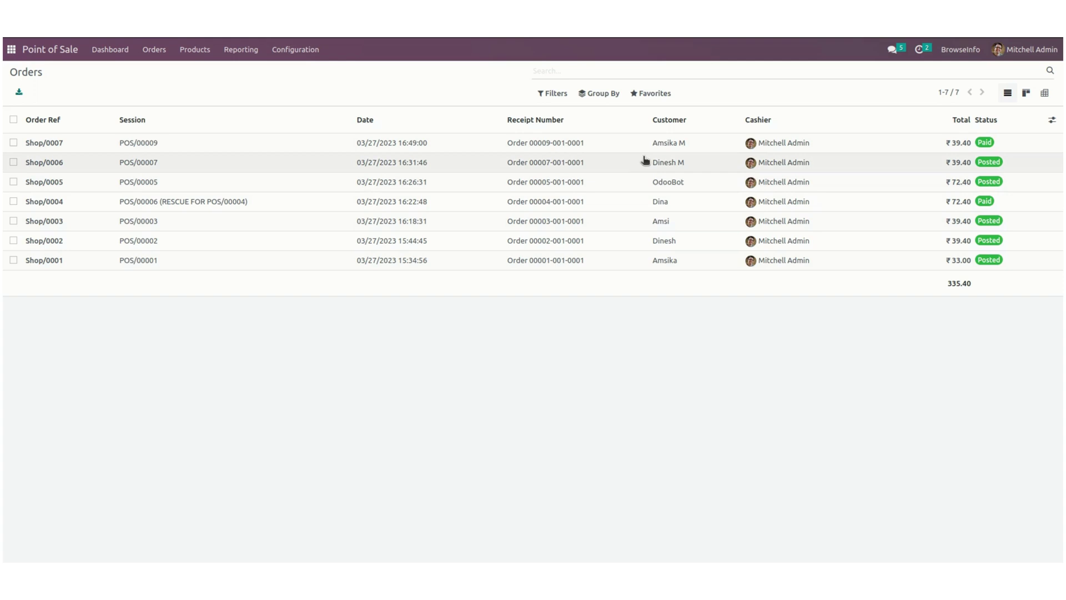
Step: Review Shop/0007's ₹39.40 cash payment and its customer's contact record, then return to the order
left_click(688, 151)
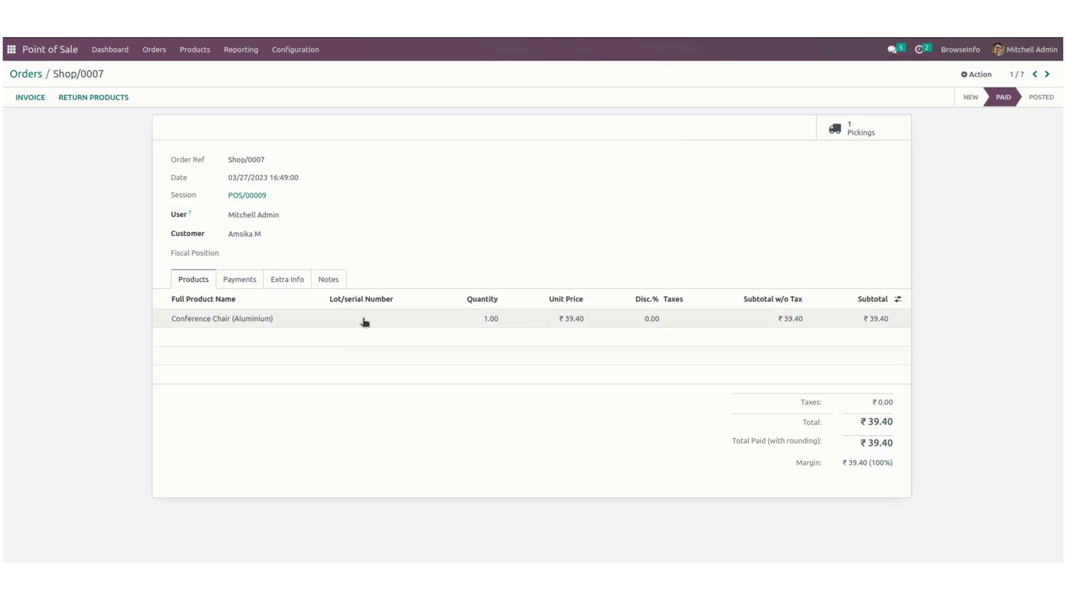
left_click(246, 283)
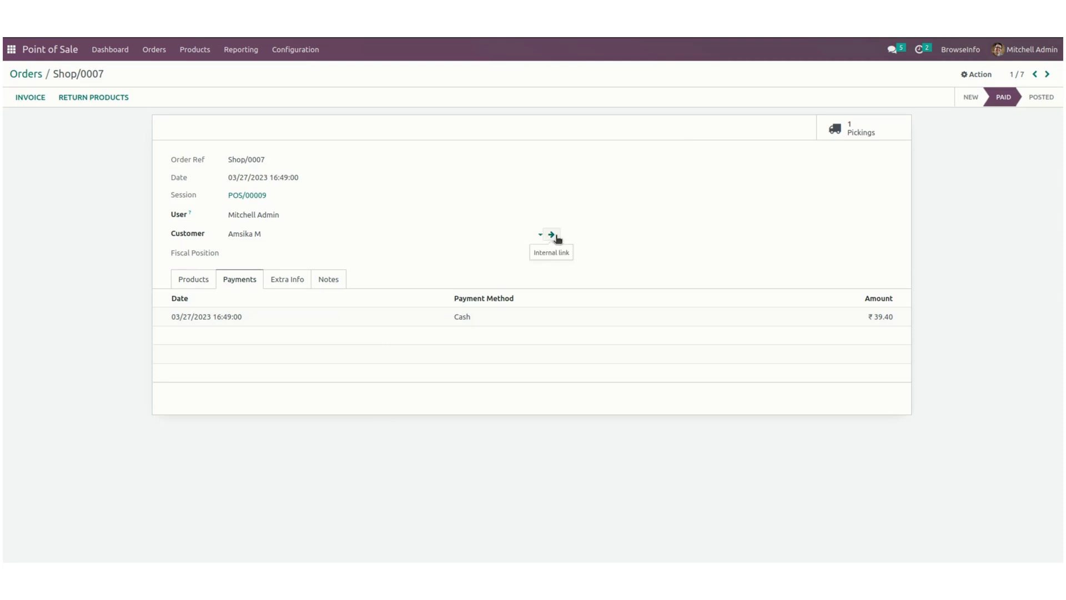
left_click(553, 235)
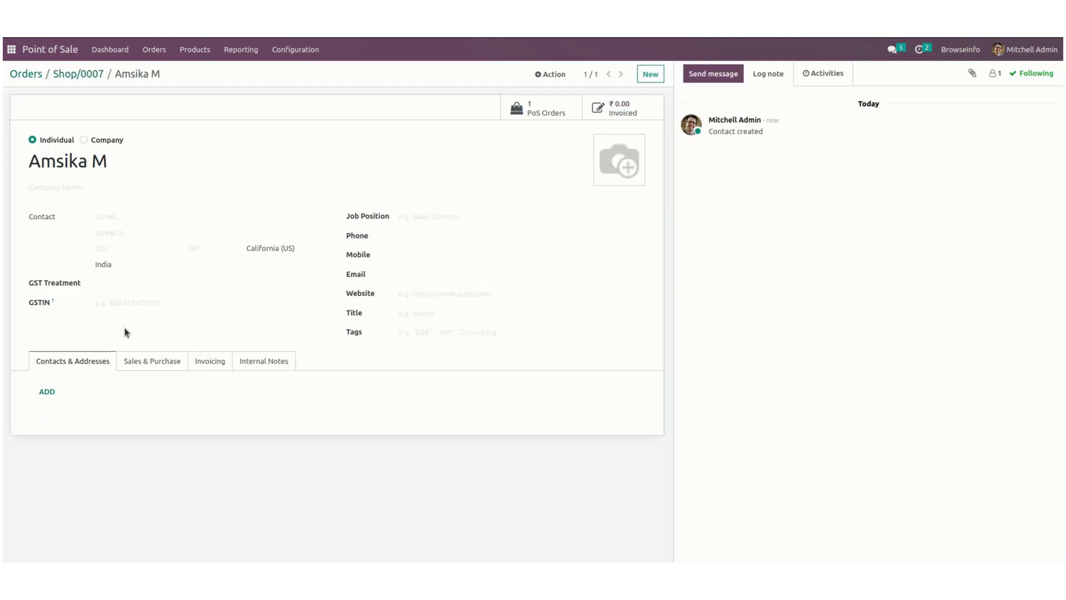
left_click(426, 222)
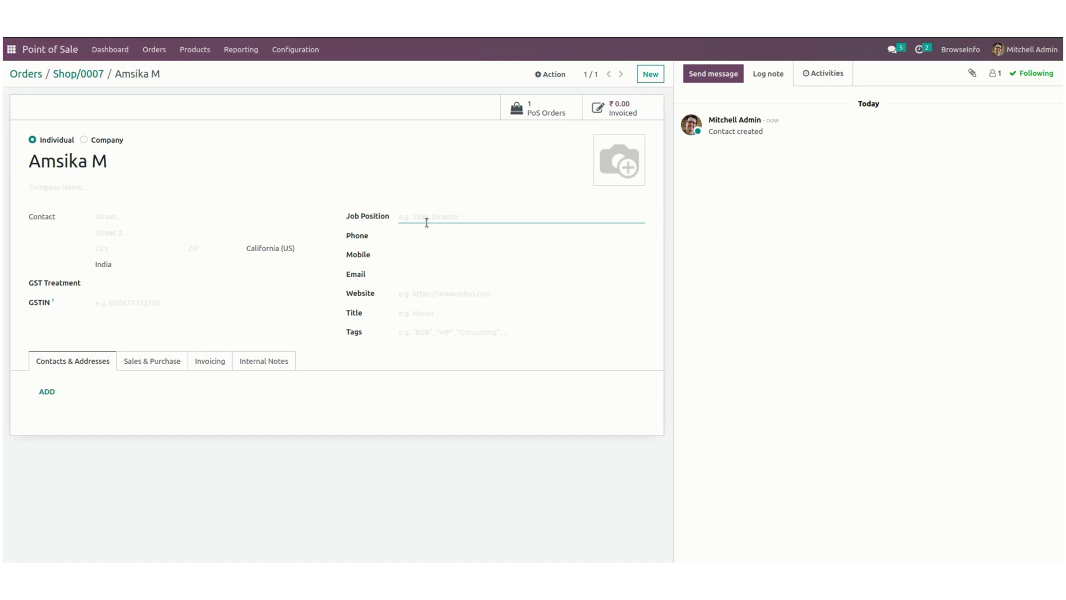
left_click(80, 77)
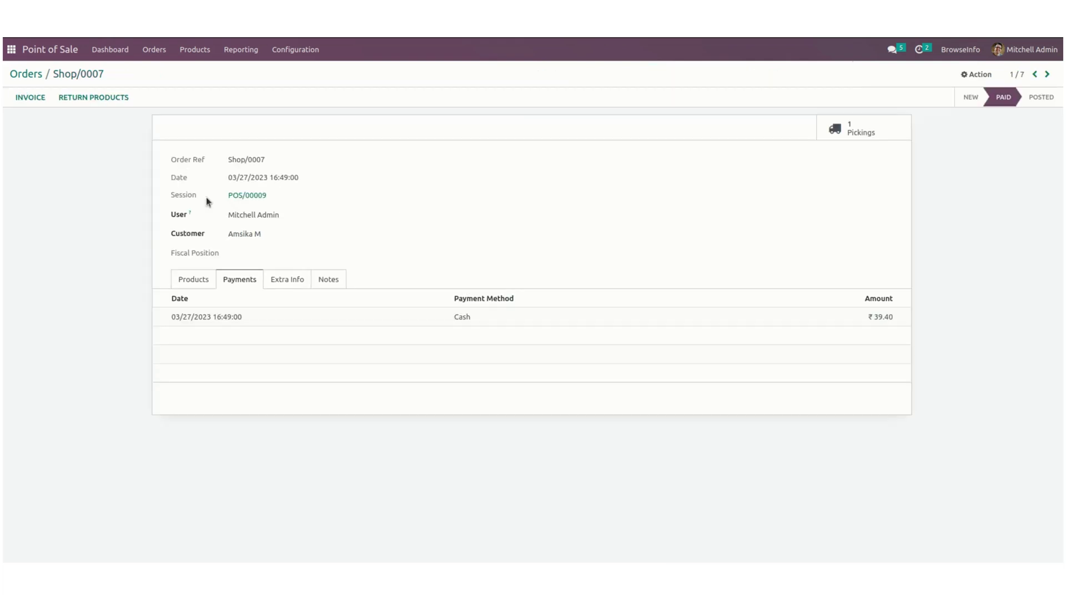